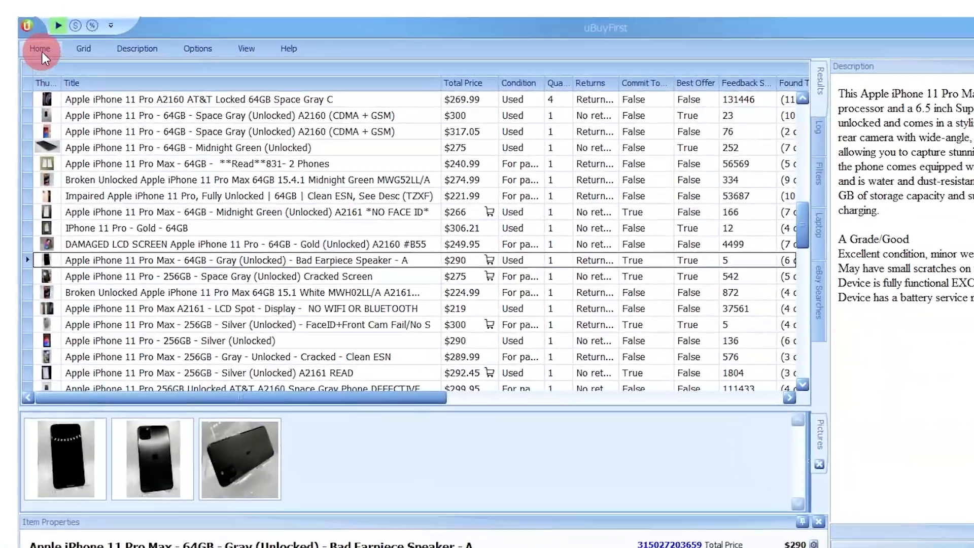
Step: Look over the list of available filters and return to the results
left_click(48, 45)
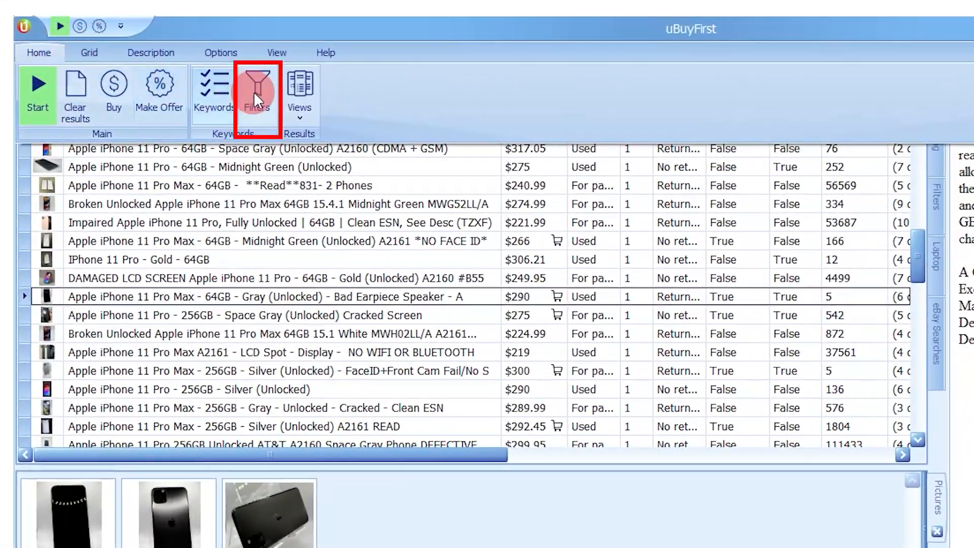
left_click(257, 87)
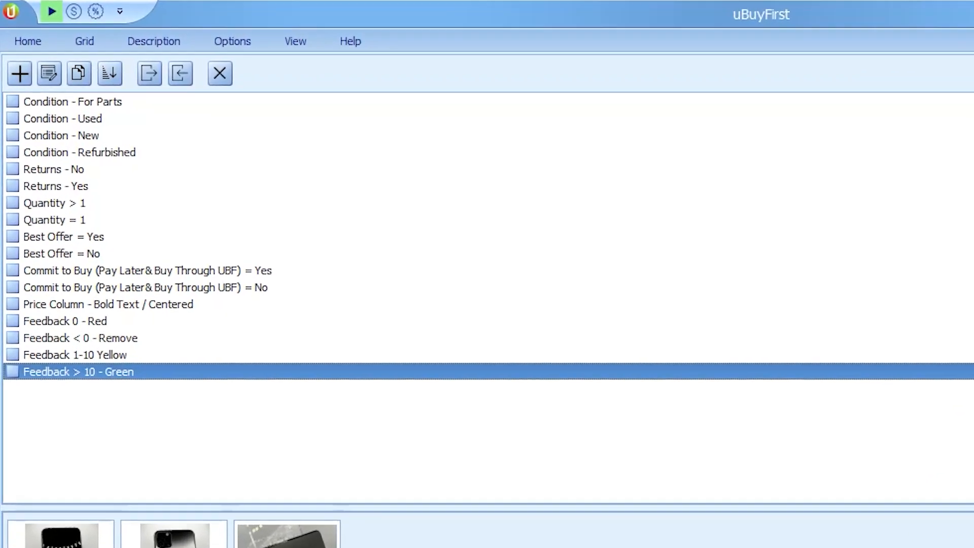
left_click(42, 46)
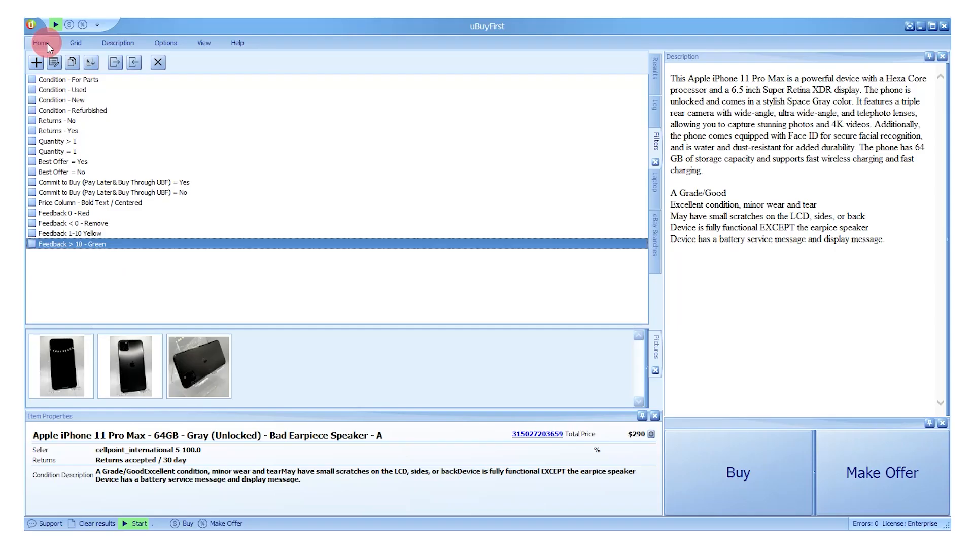
left_click(659, 71)
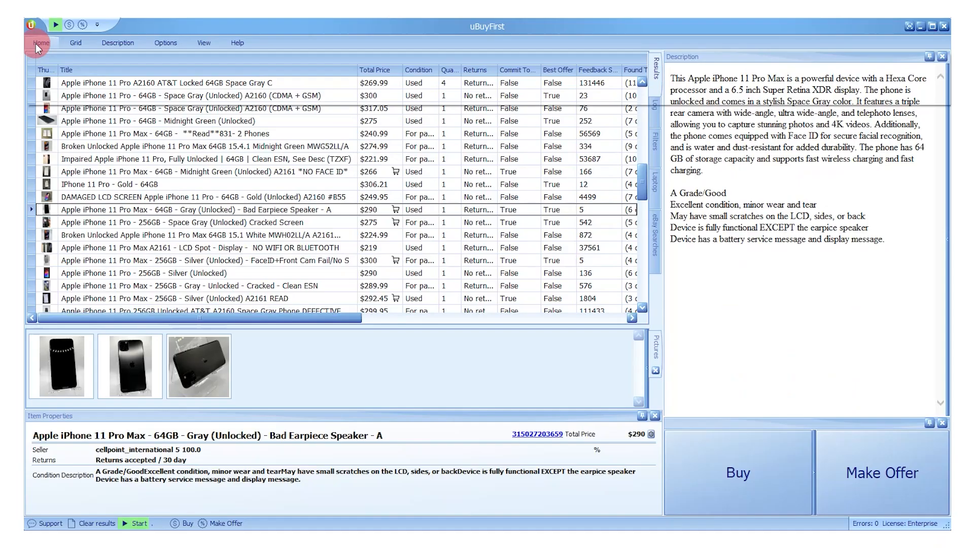
Step: Enable every filter in the list, from Condition - For Parts through Feedback > 10 - Green, and return to the results
left_click(37, 46)
left_click(254, 92)
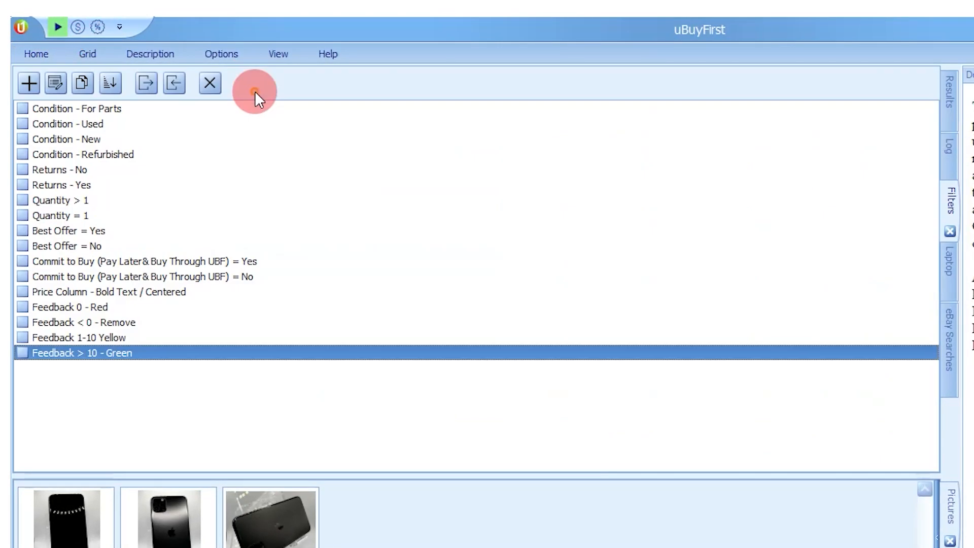
left_click(23, 123)
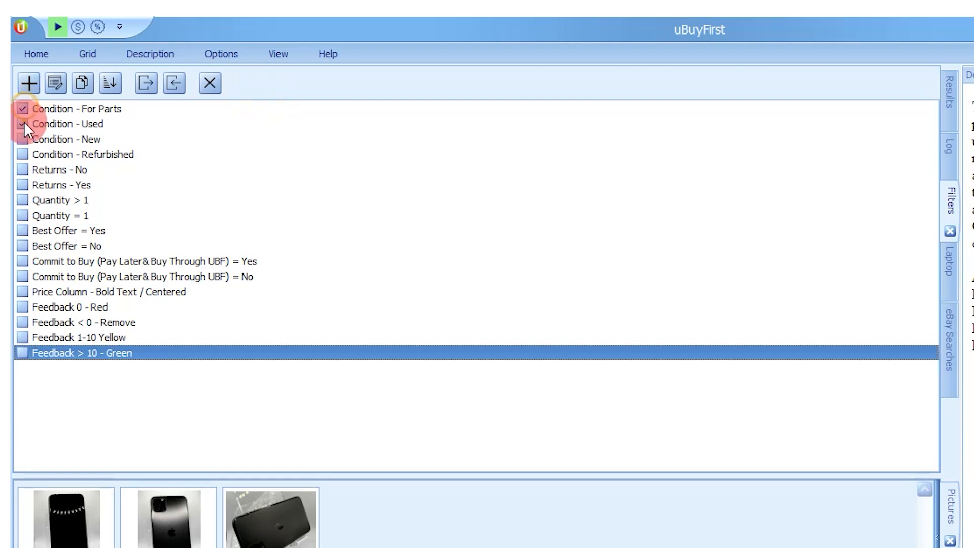
left_click(22, 139)
left_click(23, 154)
left_click(23, 169)
left_click(22, 184)
left_click(23, 200)
left_click(22, 215)
left_click(23, 230)
left_click(22, 260)
left_click(22, 276)
left_click(22, 292)
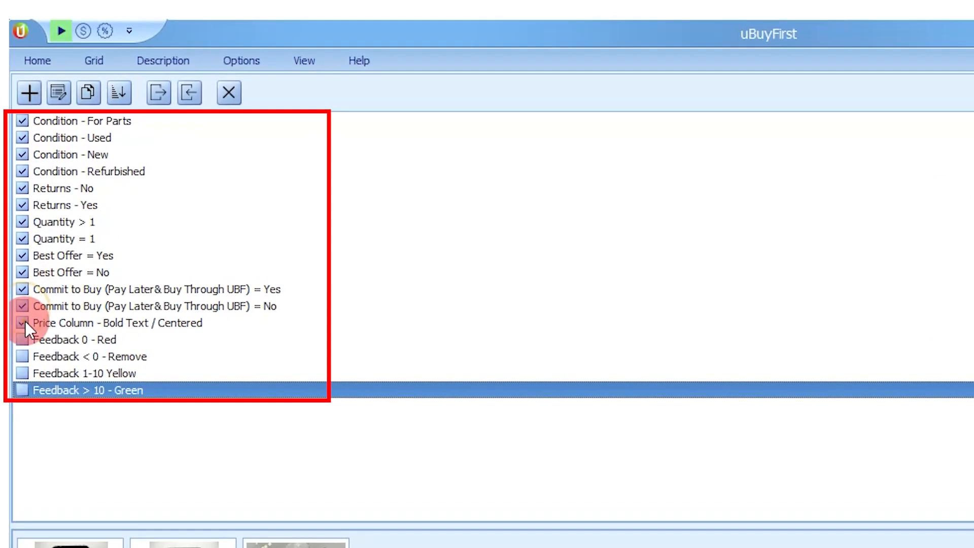
left_click(22, 308)
left_click(22, 323)
left_click(22, 339)
left_click(23, 355)
left_click(22, 371)
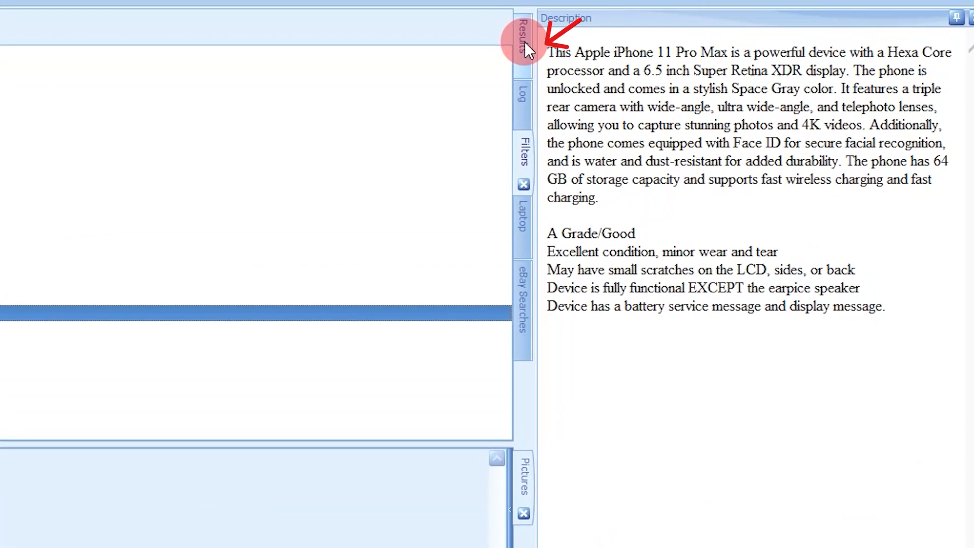
left_click(657, 72)
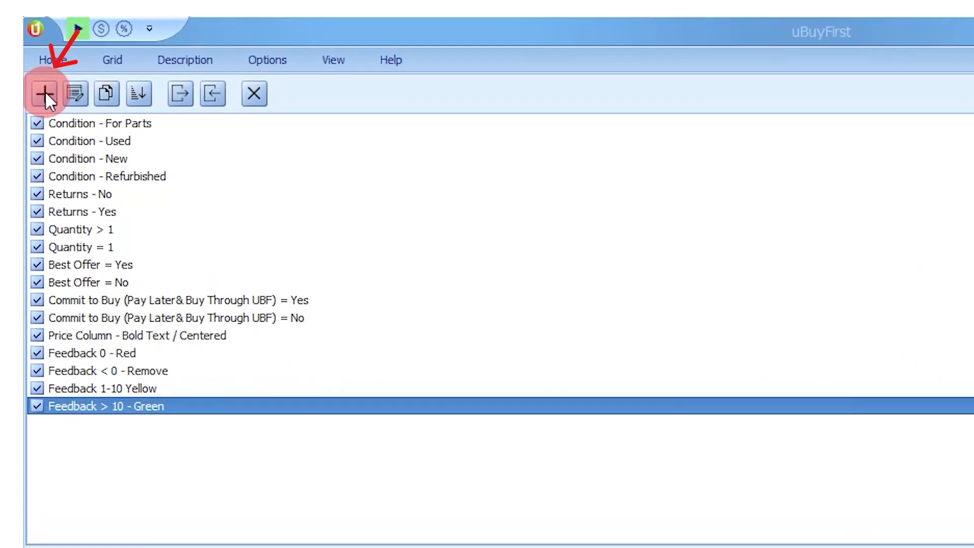
Step: Create a new filter with its action set to Format rows
left_click(45, 92)
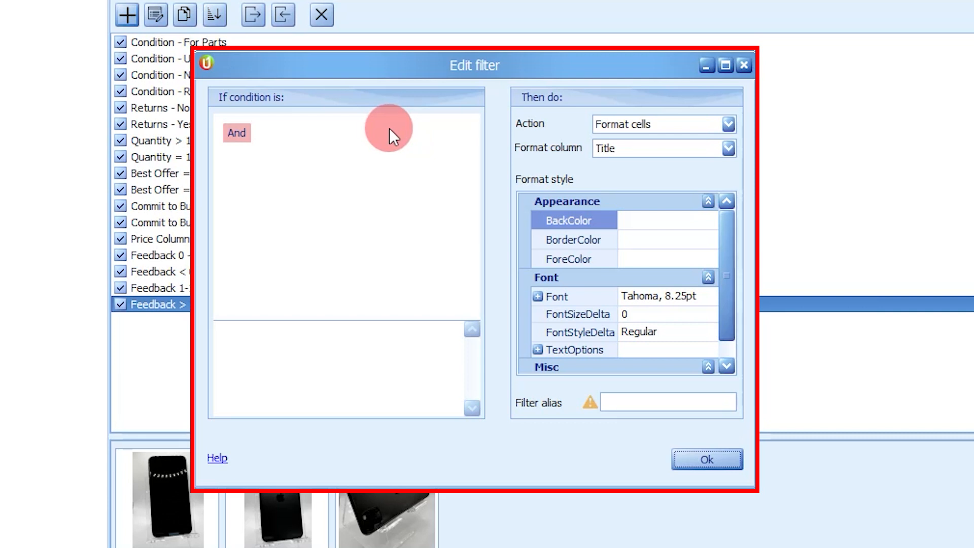
left_click(727, 125)
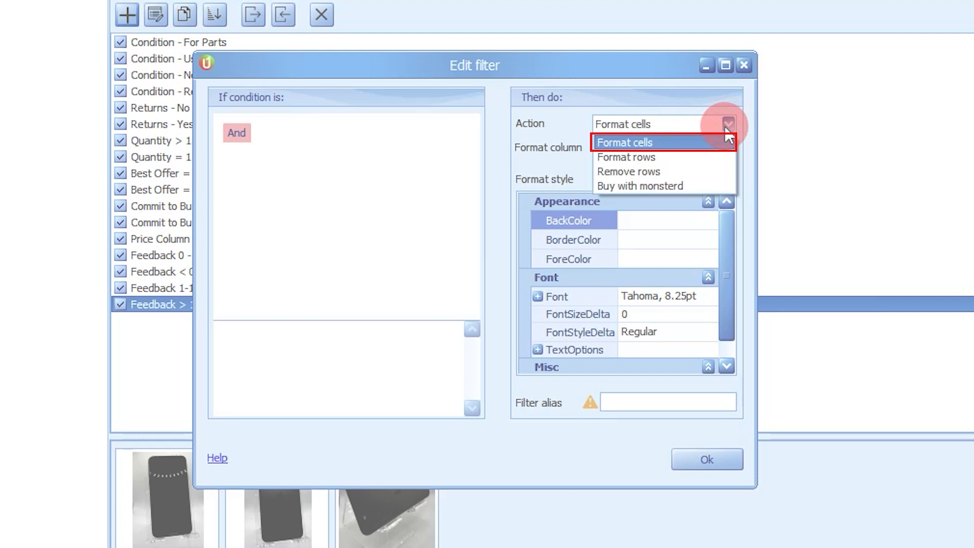
left_click(681, 154)
Step: Add a condition to the new filter requiring that Condition Description is not blank
left_click(236, 132)
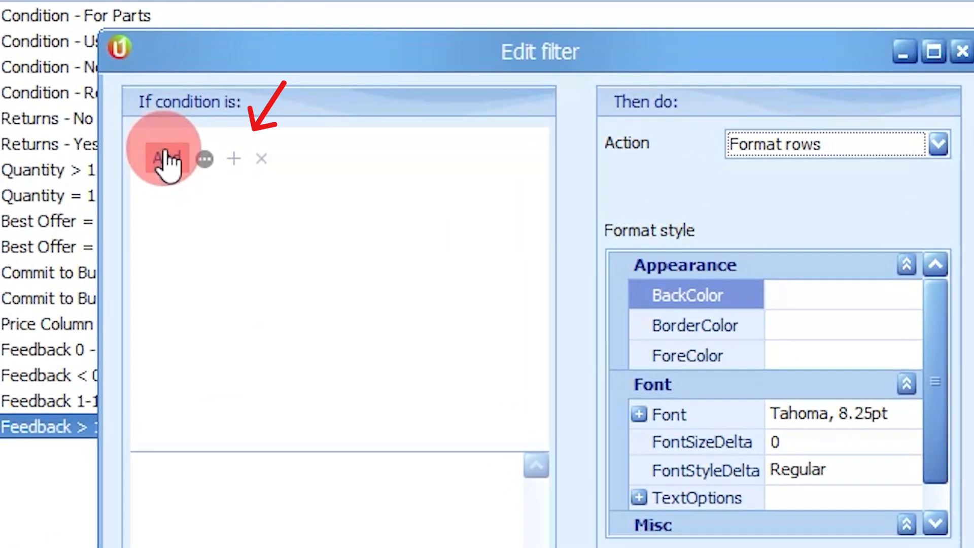
left_click(231, 162)
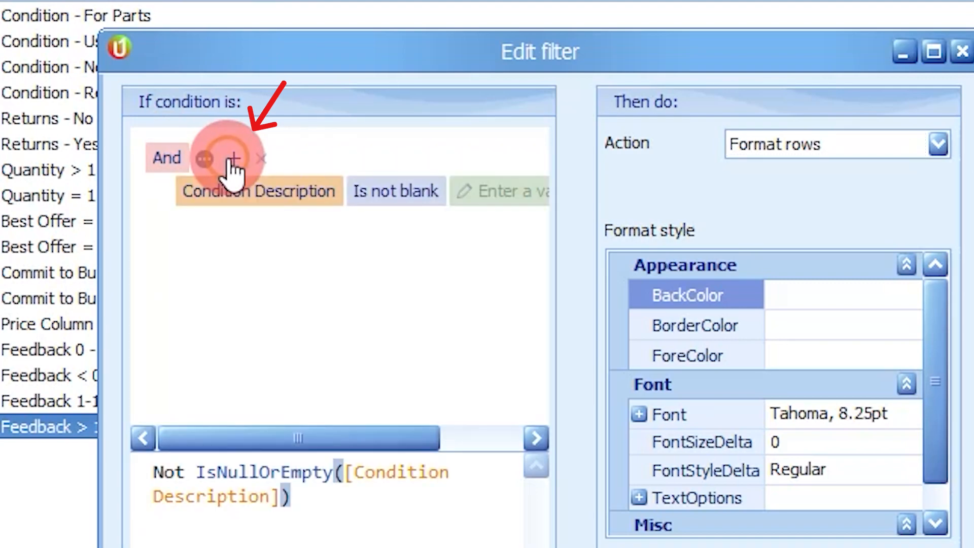
left_click(236, 192)
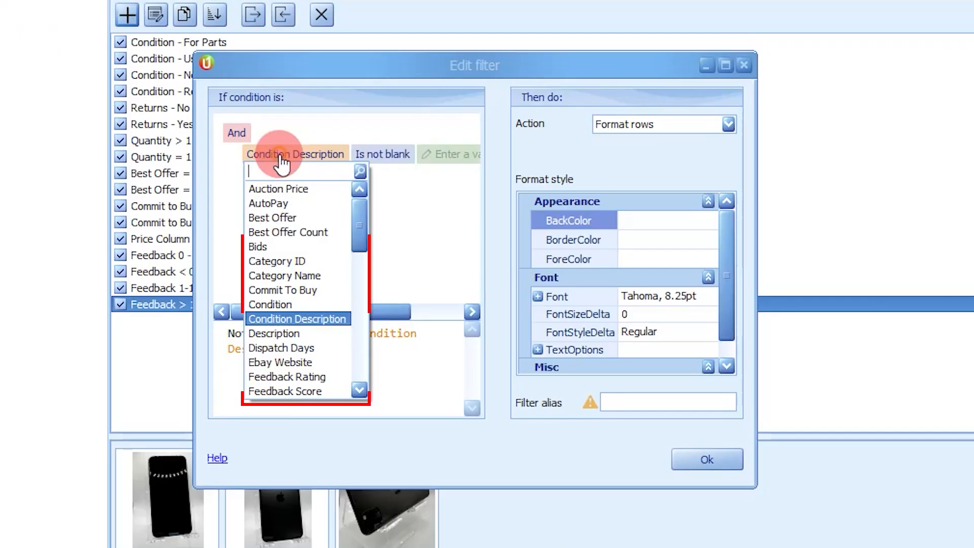
left_click(278, 319)
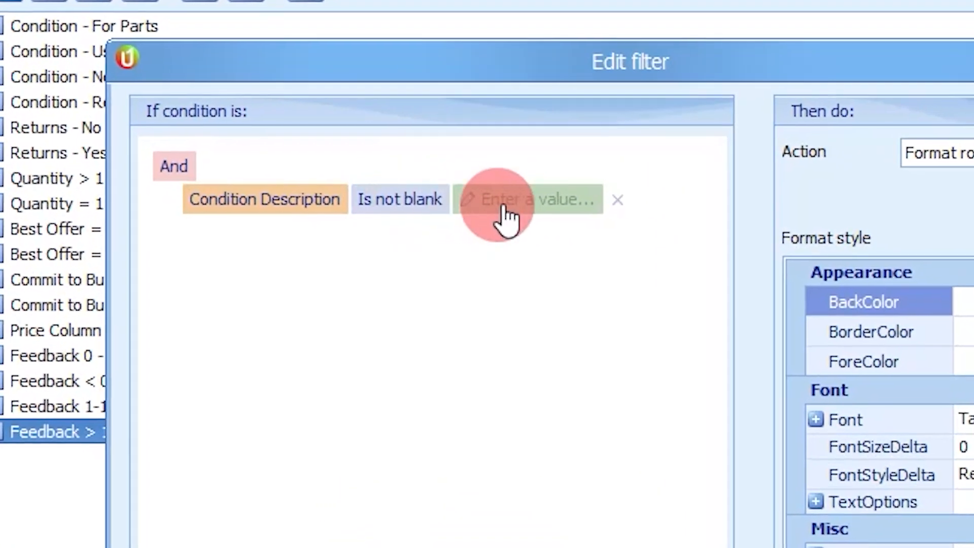
left_click(431, 203)
scroll(466, 292, "down", 1)
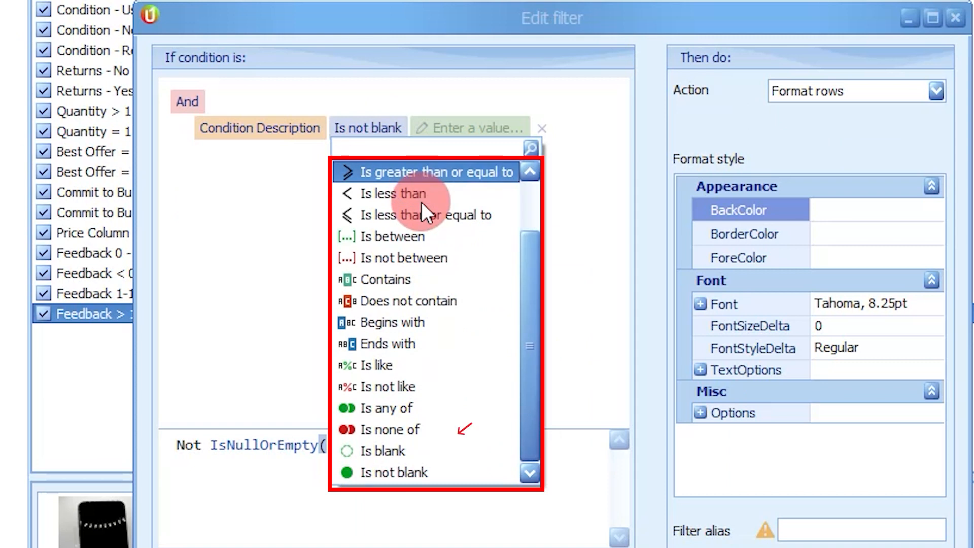
left_click(409, 472)
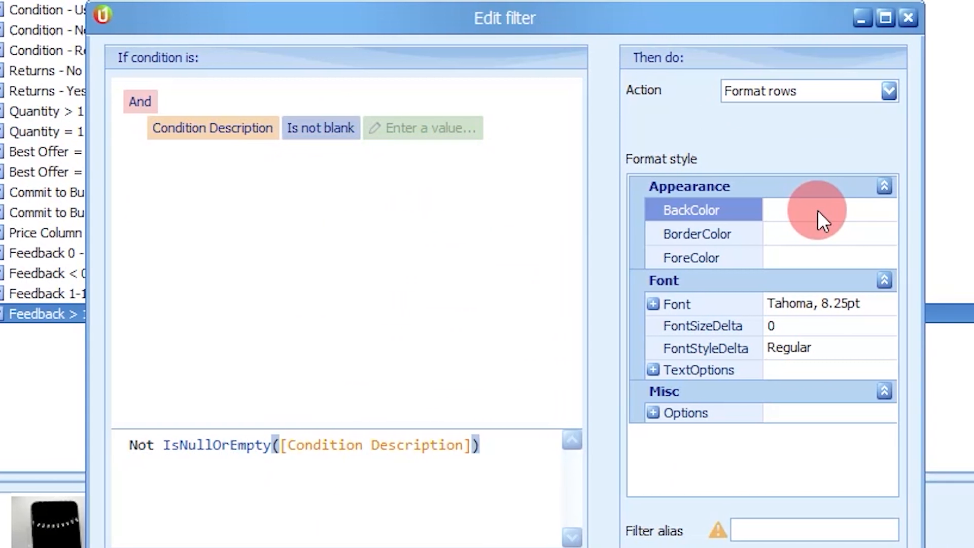
Step: Set the filter's BackColor to 255, 255, 128, give it the alias Has Condition Description and save it
left_click(818, 210)
left_click(885, 210)
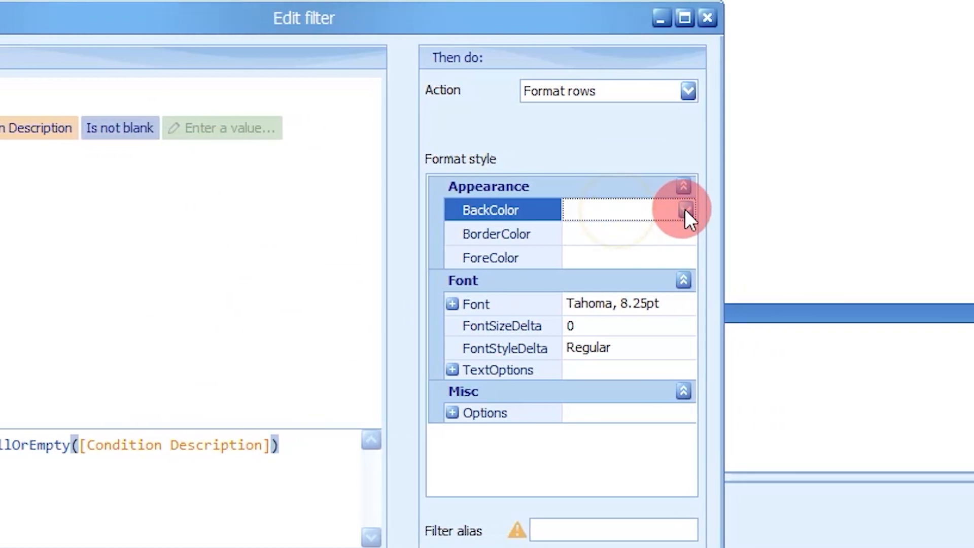
left_click(561, 293)
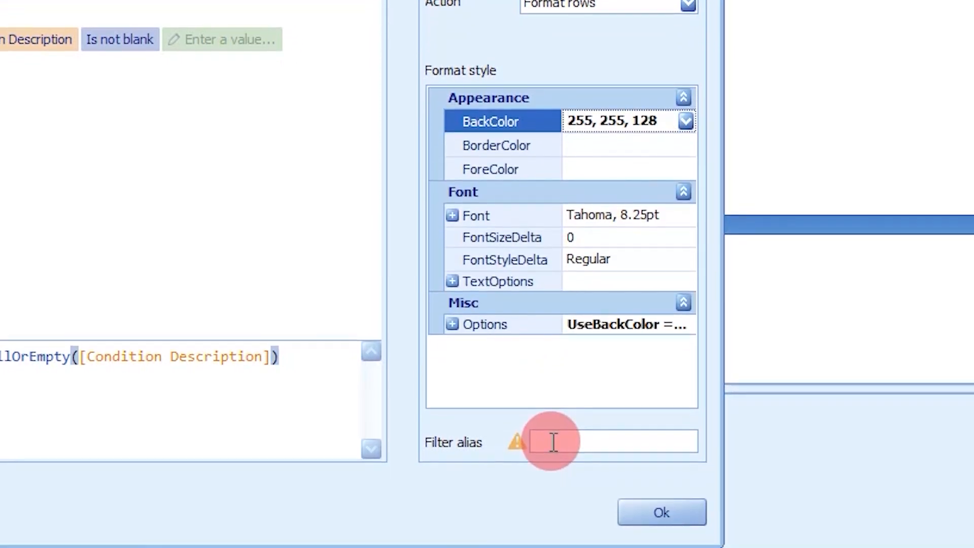
type("Has Condition Description")
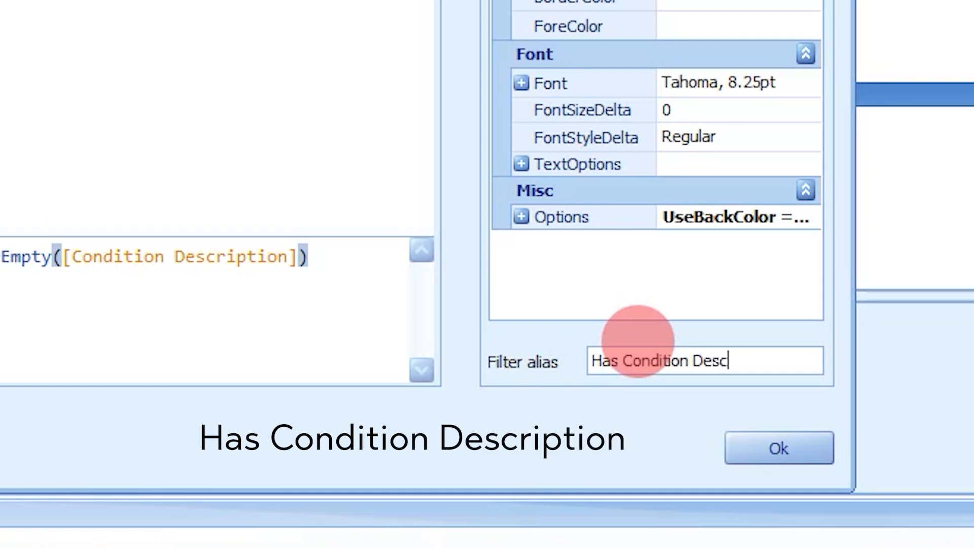
left_click(786, 446)
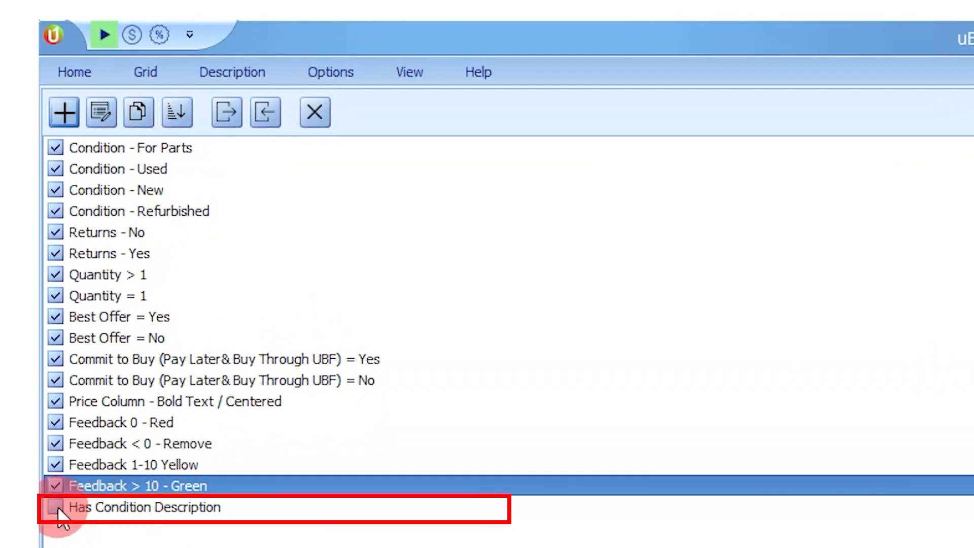
Step: Enable the Has Condition Description filter, then select the Impaired iPhone 11 Pro (TZXF) listing and browse the results
left_click(57, 508)
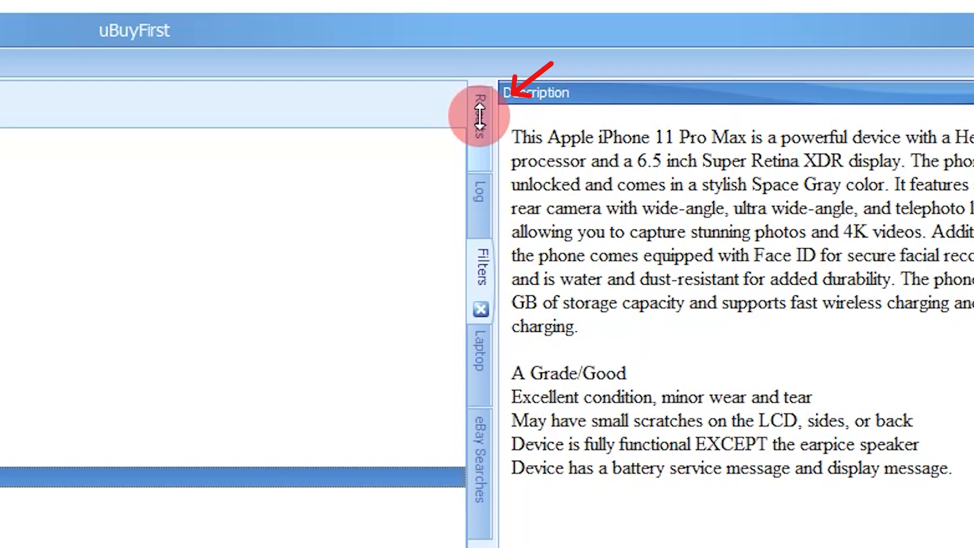
left_click(480, 115)
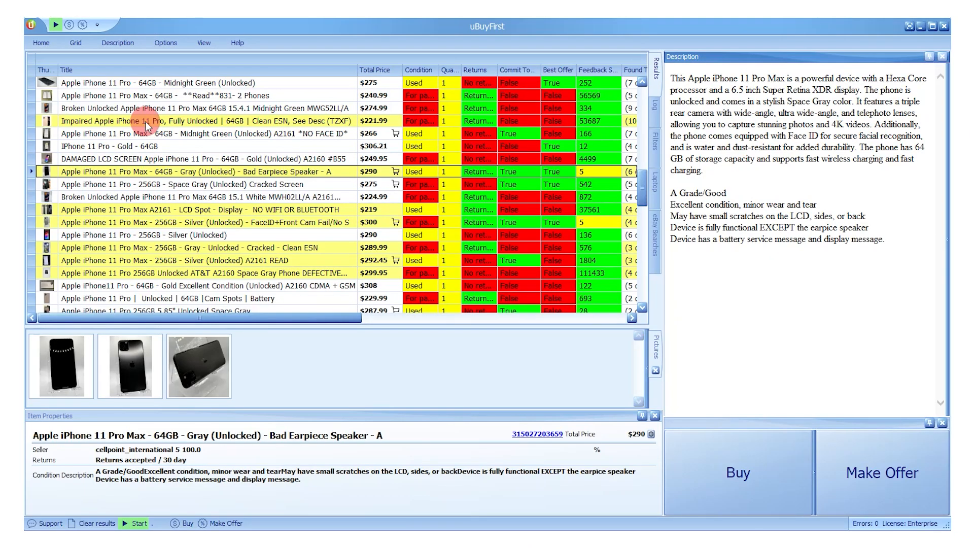
left_click(103, 120)
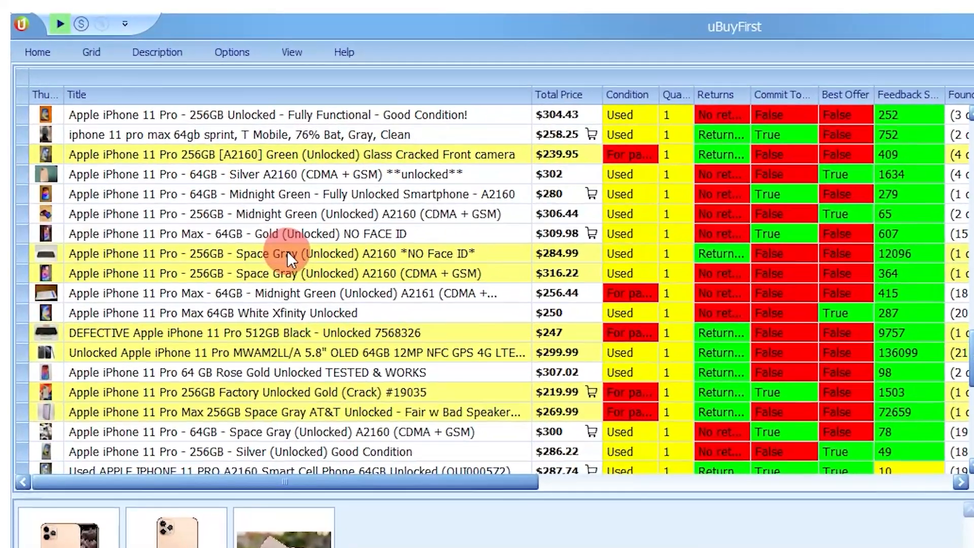
scroll(339, 251, "down", 5)
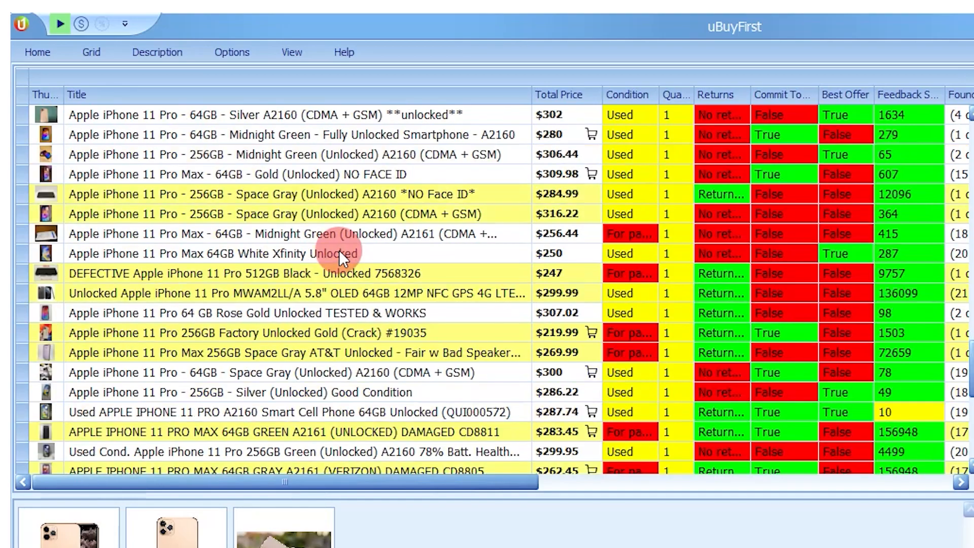
scroll(339, 251, "up", 18)
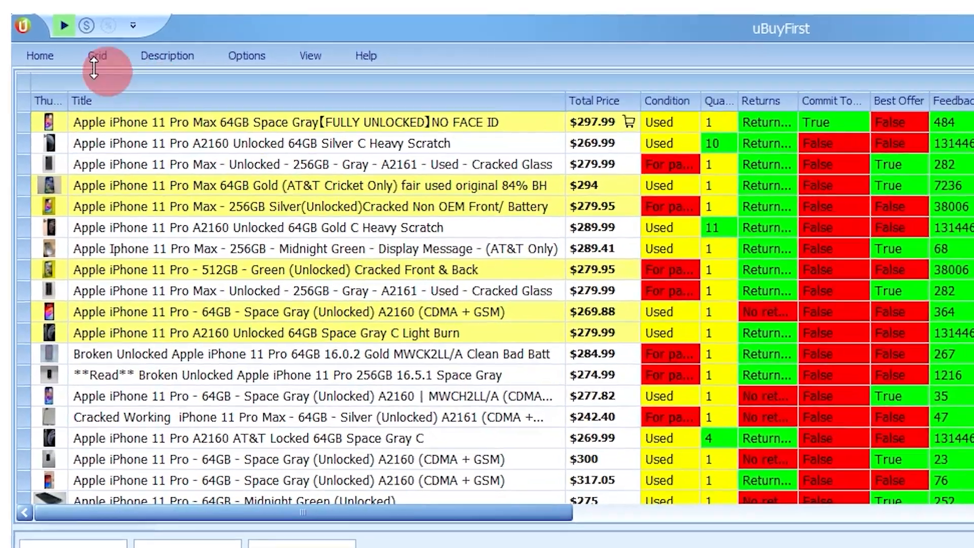
Step: Edit the Has Condition Description filter to use the Format cells action on the Total Price column, and save it
left_click(41, 52)
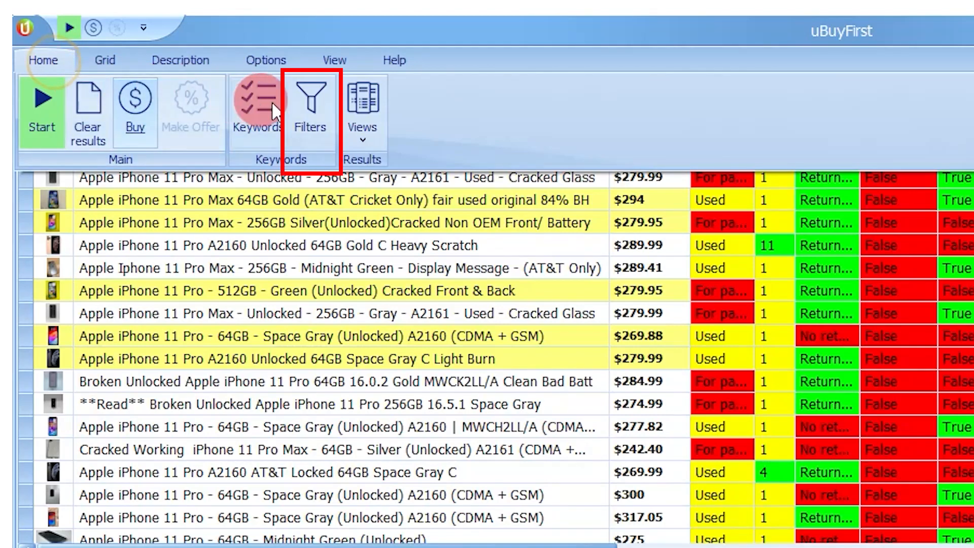
left_click(309, 107)
left_click(67, 95)
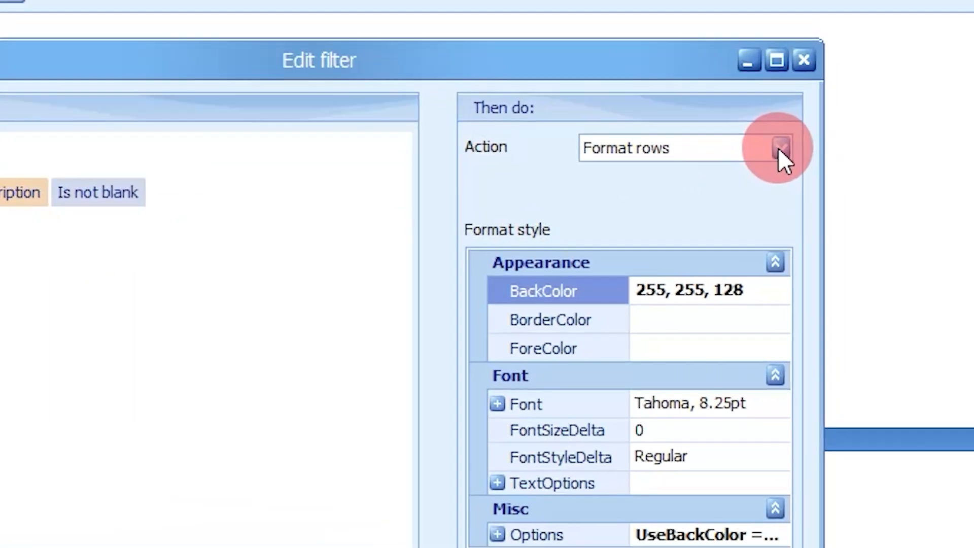
left_click(834, 219)
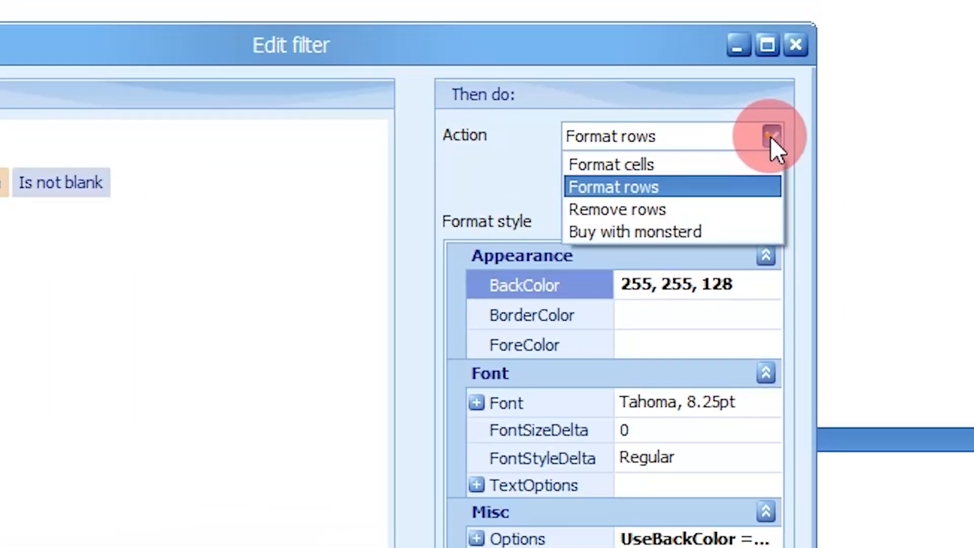
left_click(707, 163)
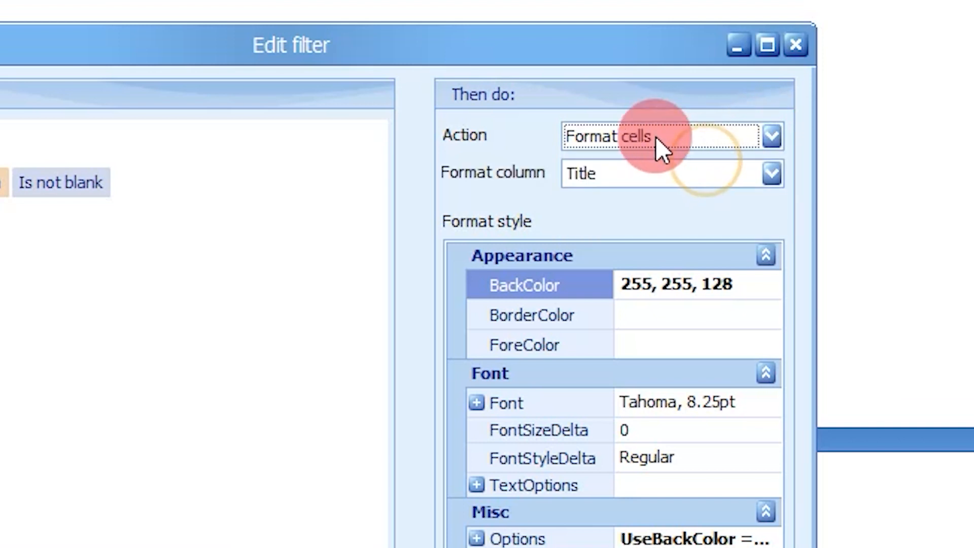
left_click(772, 173)
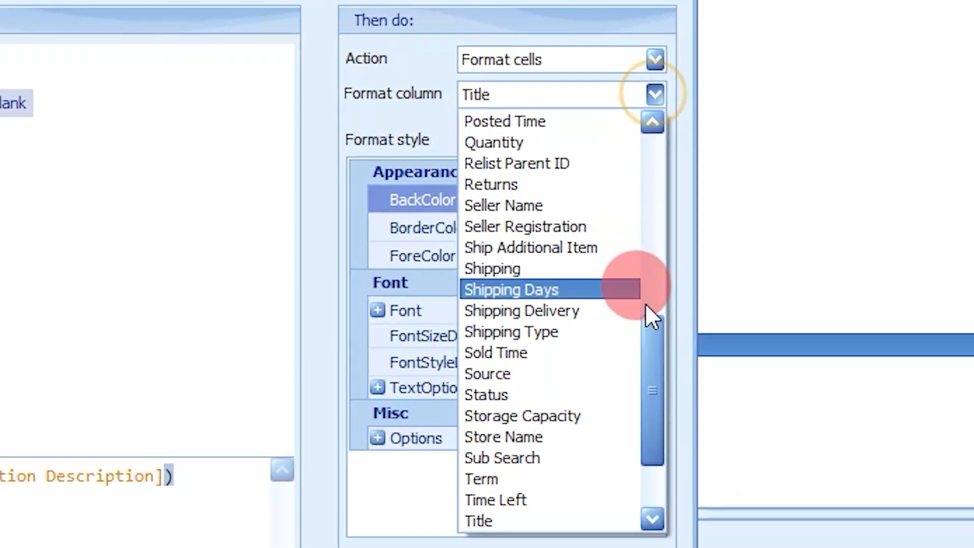
scroll(729, 401, "down", 3)
left_click(516, 425)
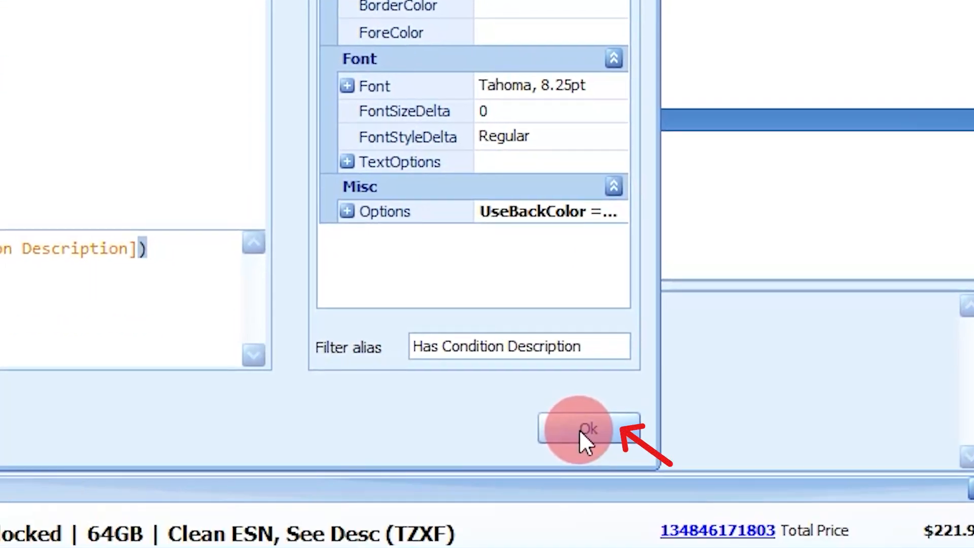
left_click(584, 450)
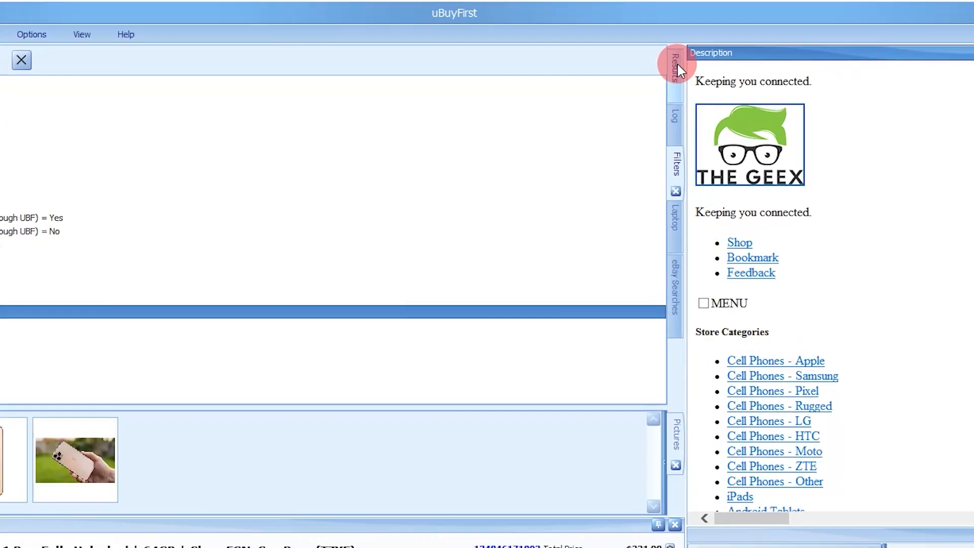
Step: Return to the results and select the iPhone 11 Pro Max Midnight Green (Cricket) A2161 listing to read its condition description
left_click(677, 63)
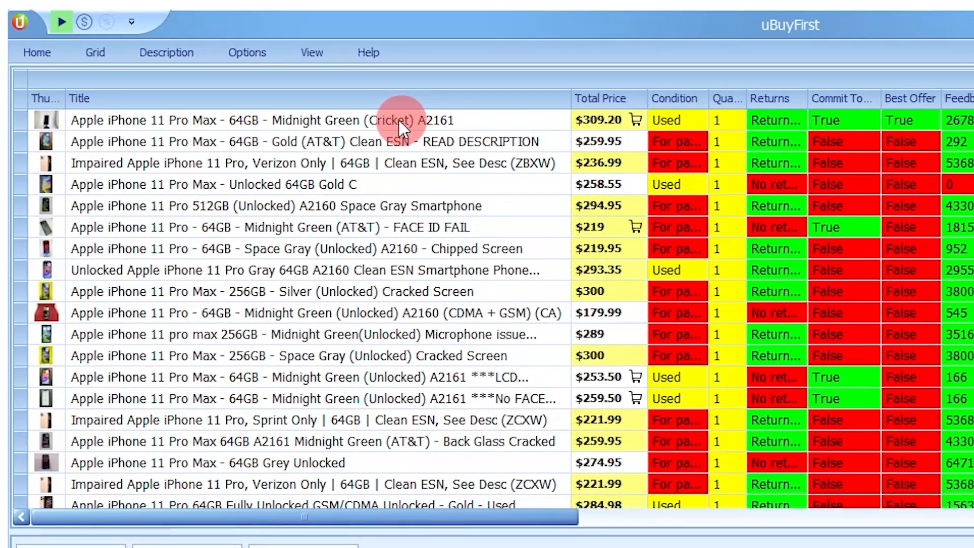
left_click(398, 120)
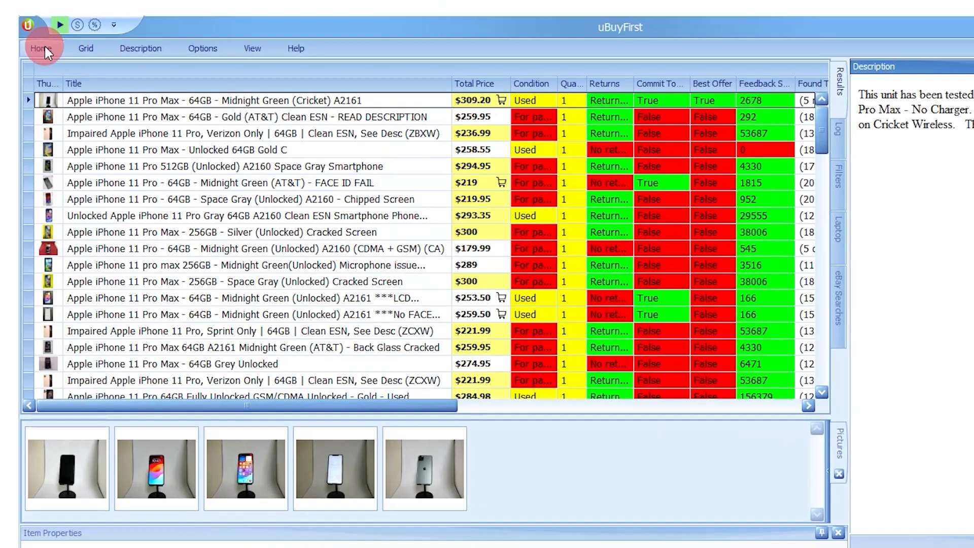
Step: Create a new filter and set its action to Format rows
left_click(44, 46)
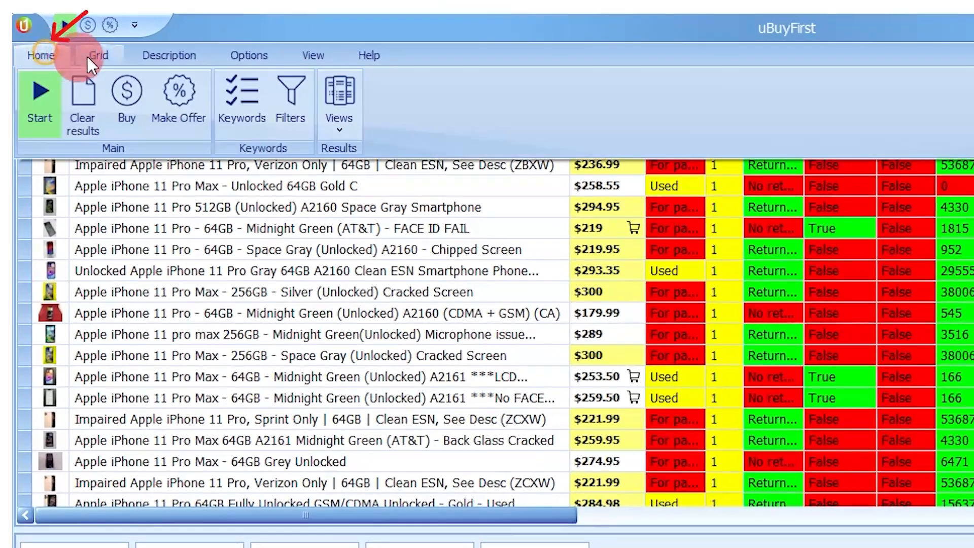
left_click(290, 98)
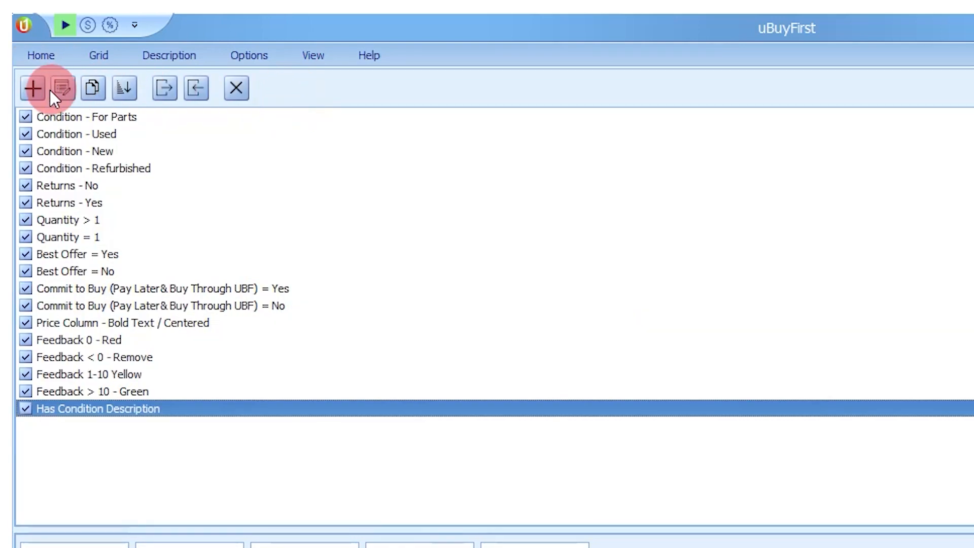
left_click(37, 87)
left_click(756, 214)
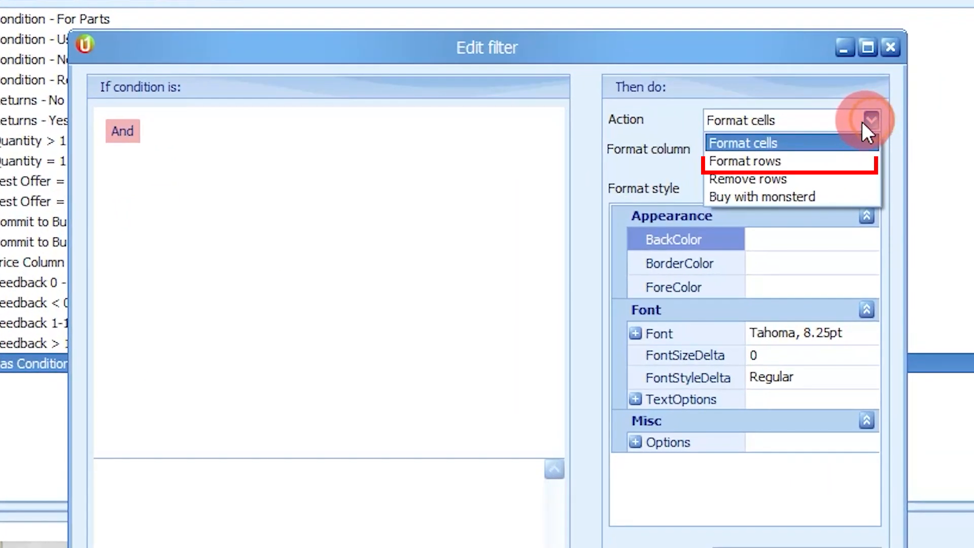
left_click(827, 161)
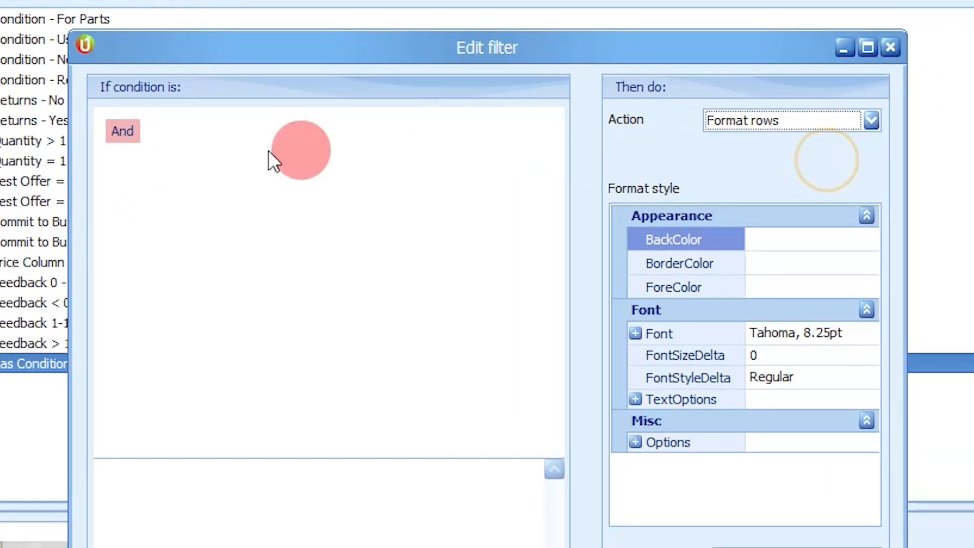
Step: Add a filter condition requiring Seller Name to equal cellpoint_international
mouse_move(175, 137)
left_click(219, 193)
left_click(263, 233)
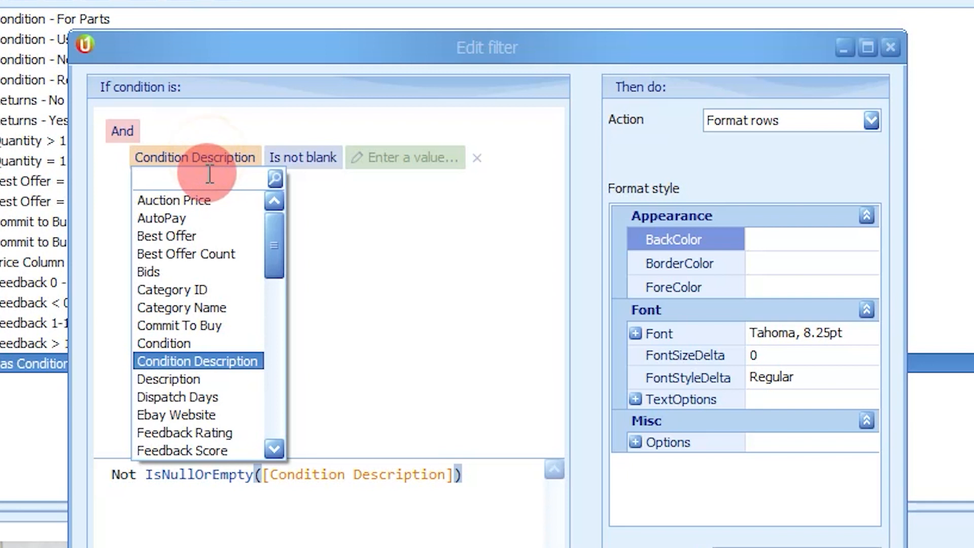
type("sell")
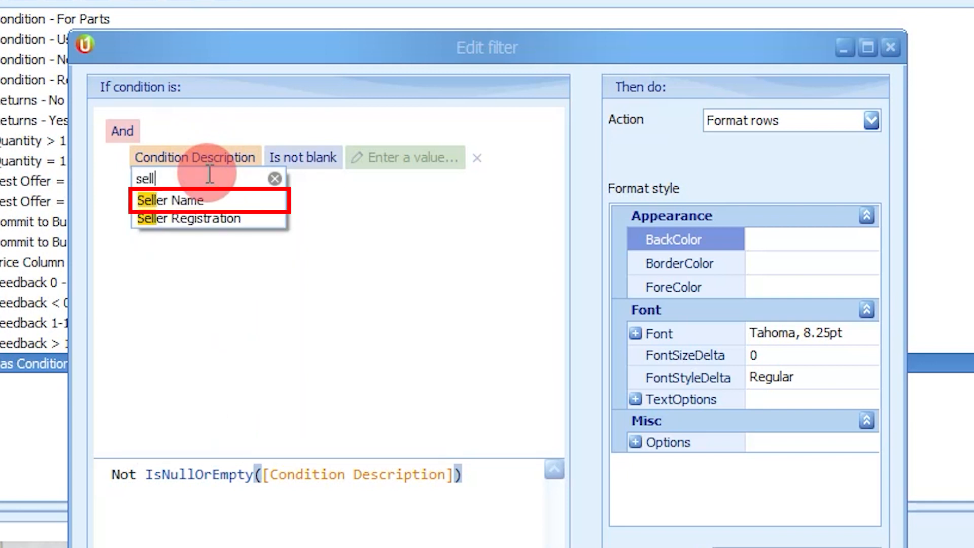
left_click(174, 198)
left_click(248, 158)
scroll(300, 325, "up", 1)
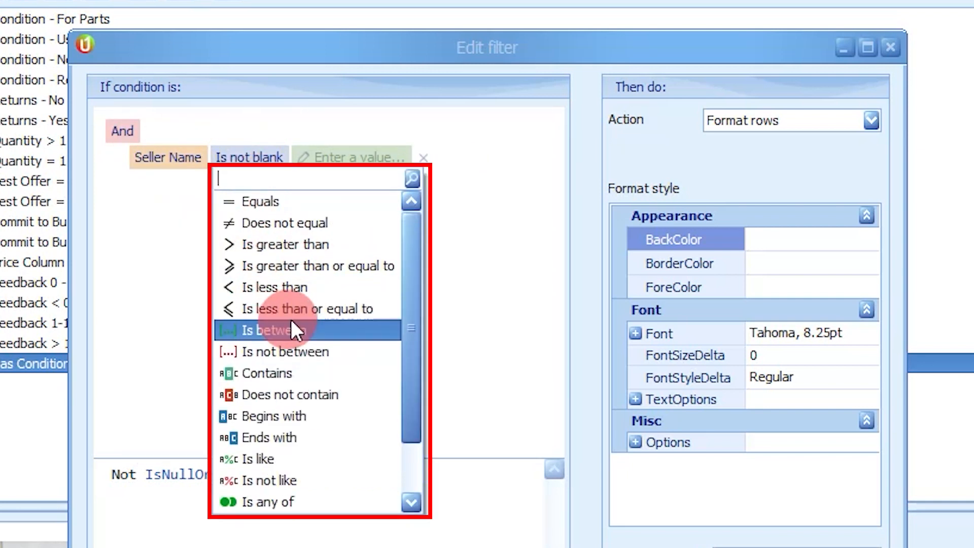
left_click(269, 205)
left_click(283, 156)
type("cellpoint")
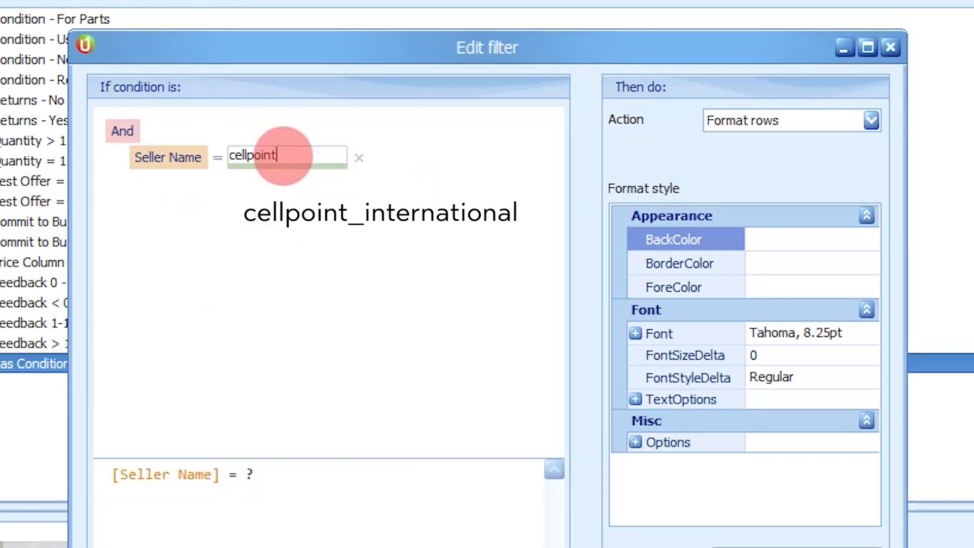
type("_international")
Step: Set the row BackColor to 192, 192, 255, give the filter the alias Seller - cellpoint and save it
left_click(805, 242)
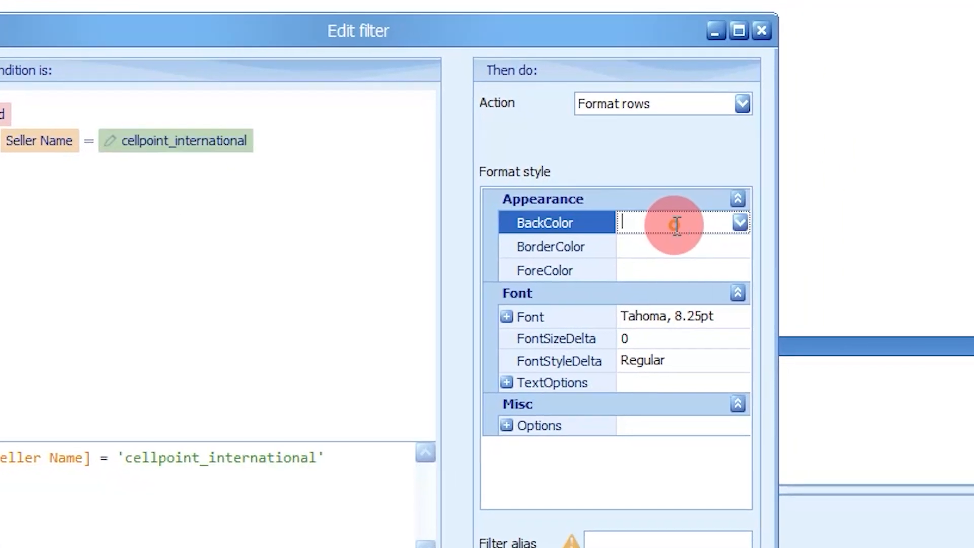
left_click(740, 221)
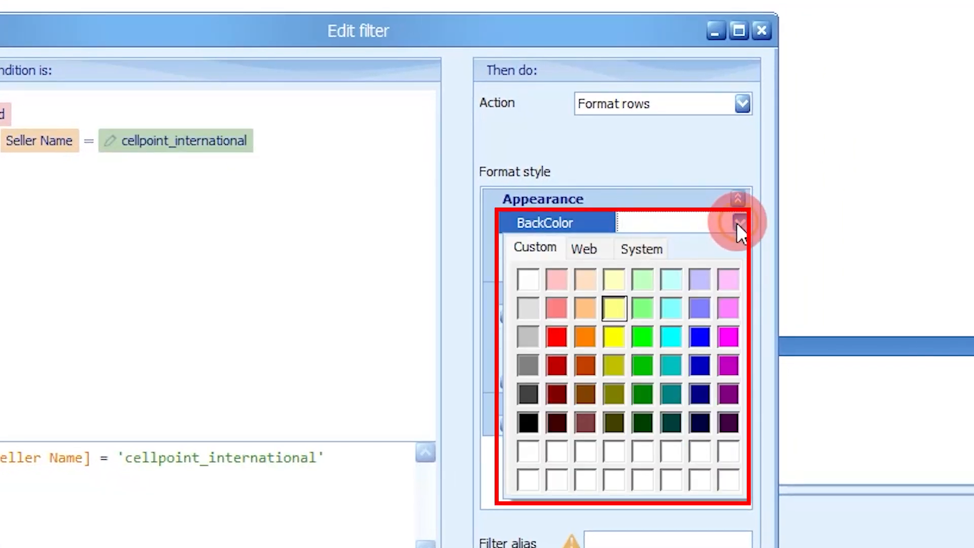
left_click(700, 279)
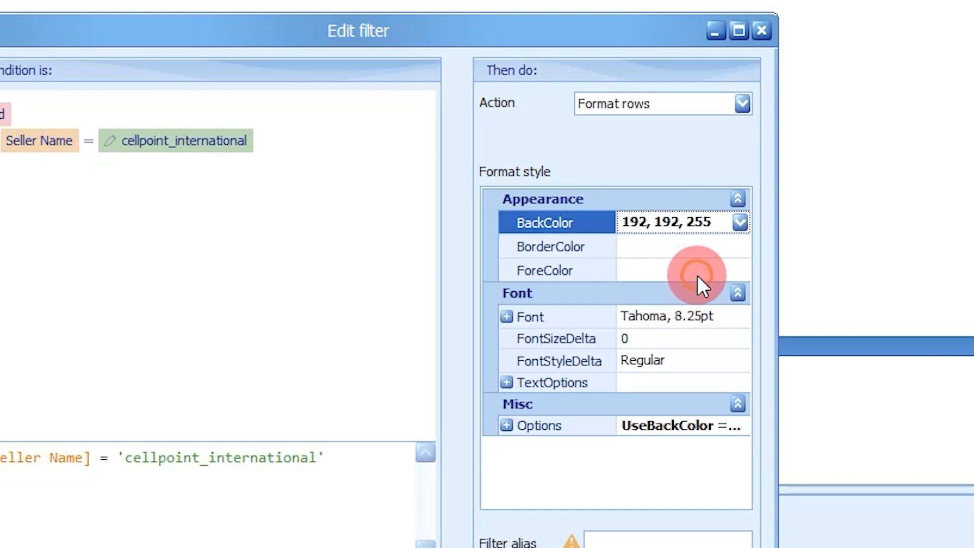
left_click(619, 541)
type("Seller ")
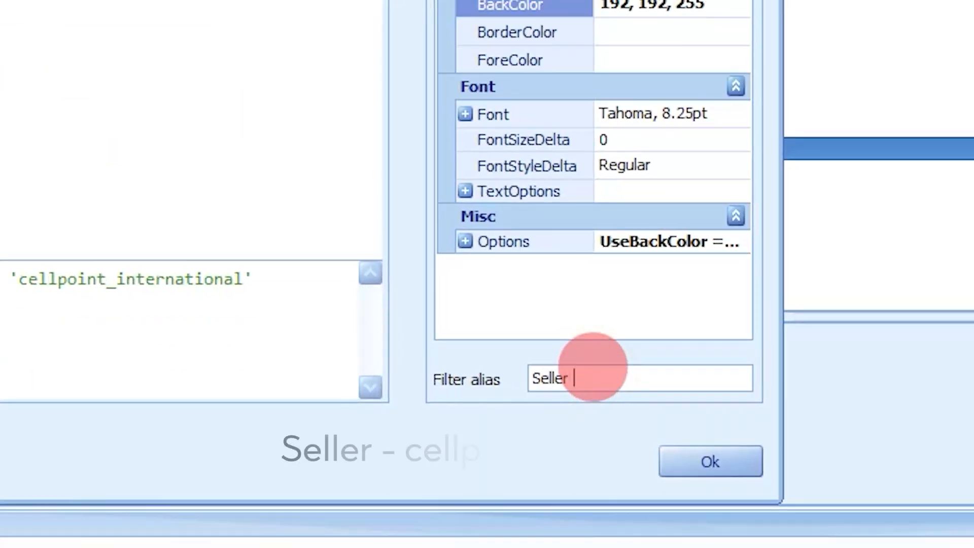
type("- cellpoint")
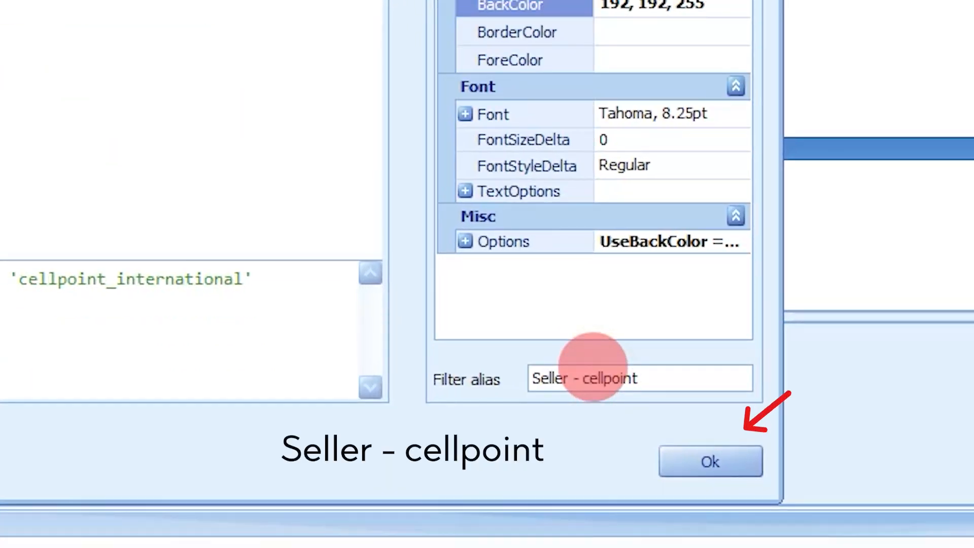
left_click(719, 462)
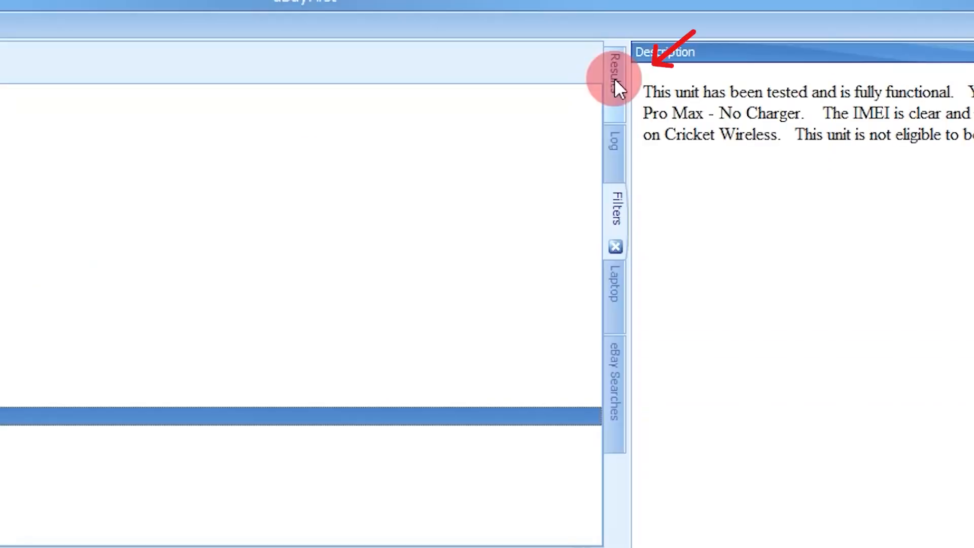
Step: Enable the Seller - cellpoint filter, return to the results and browse for that seller's coloured rows
left_click(615, 80)
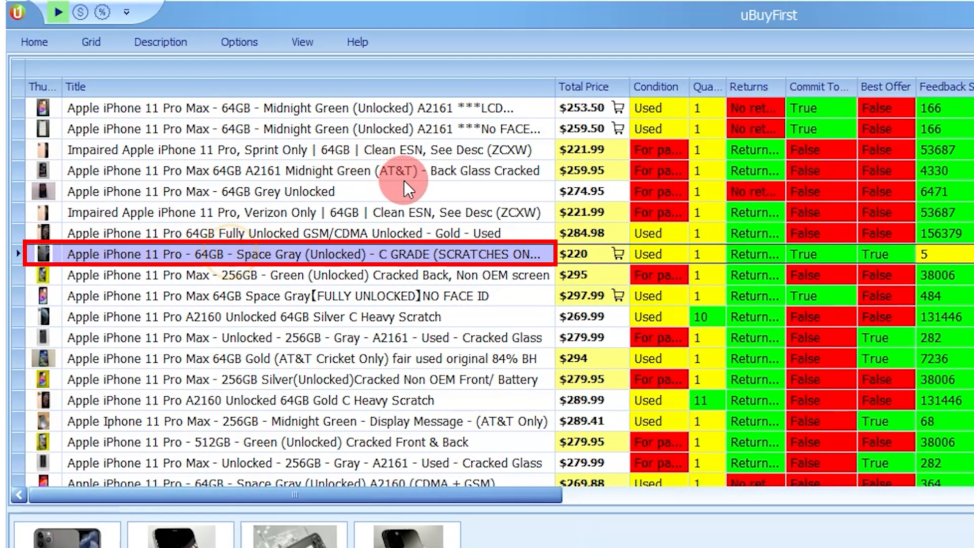
scroll(384, 195, "down", 2)
scroll(384, 198, "down", 8)
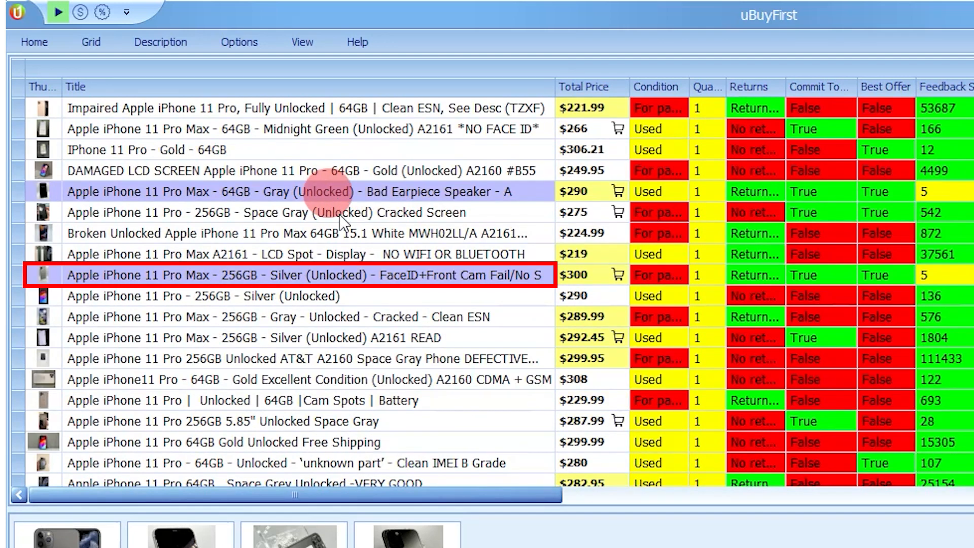